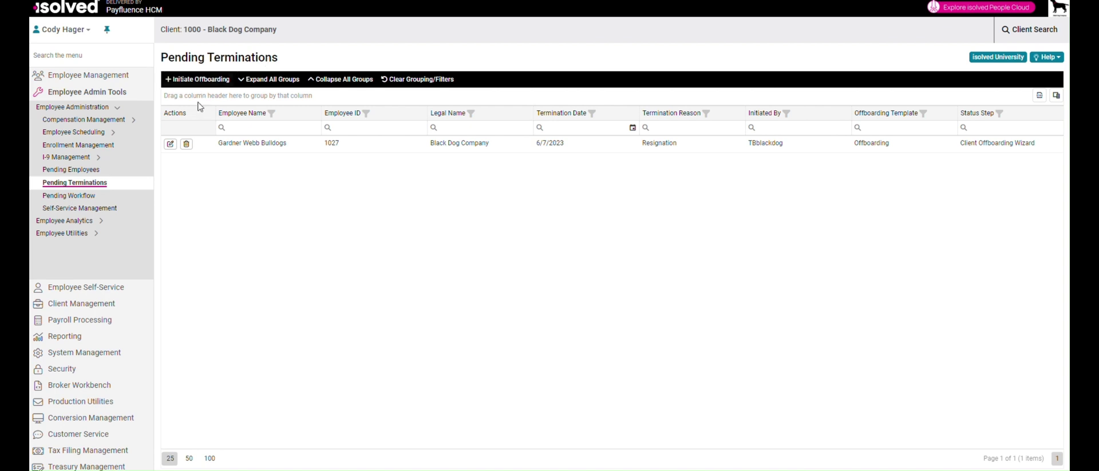
- Start an offboarding record for Black Dog Company with the Offboarding template and select the employee to terminate
{"action": "left_click", "coordinate": [314, 116]}
{"action": "left_click", "coordinate": [311, 131]}
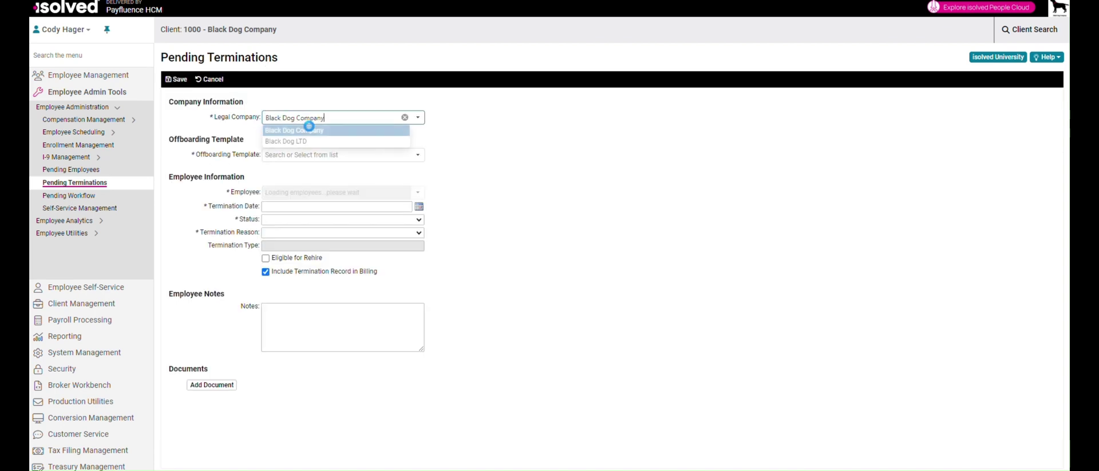
{"action": "left_click", "coordinate": [282, 154]}
{"action": "left_click", "coordinate": [296, 167]}
{"action": "left_click", "coordinate": [281, 194]}
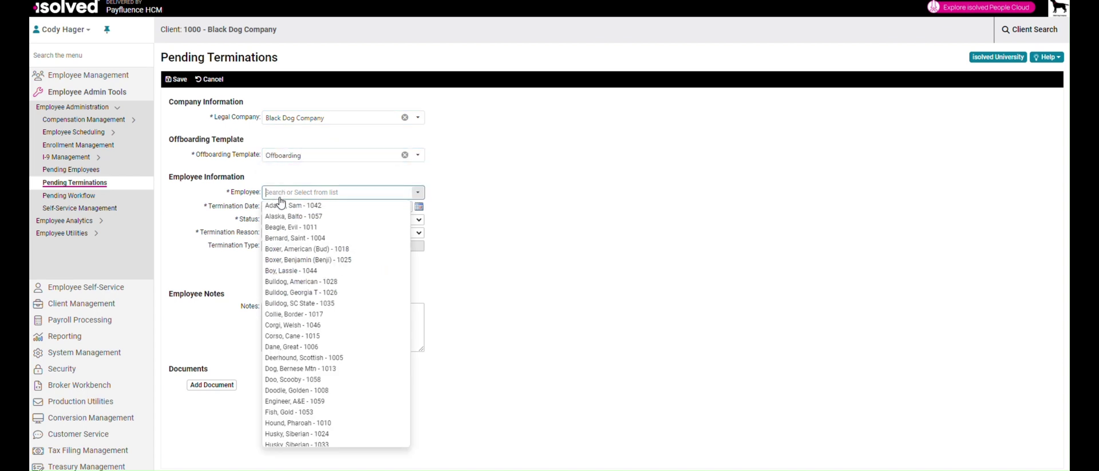
{"action": "type", "text": "ten"}
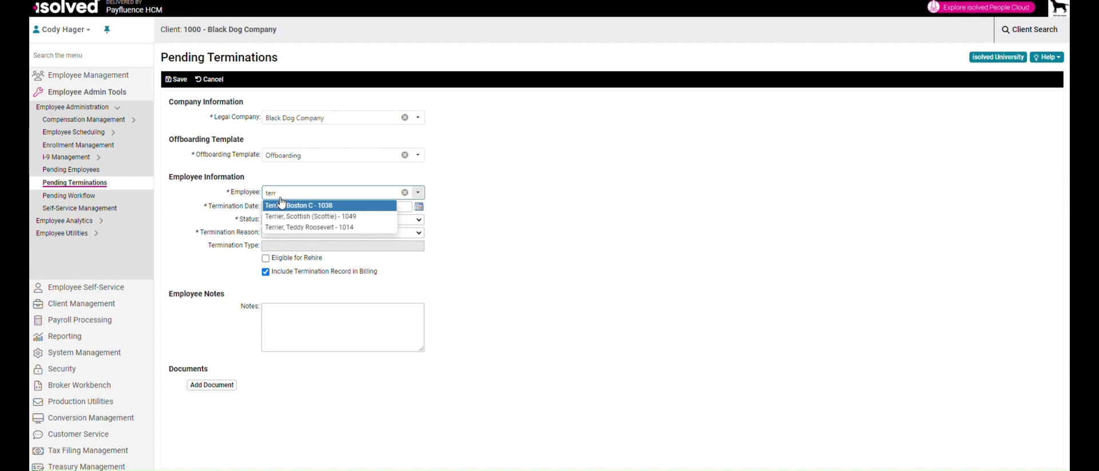
{"action": "left_click", "coordinate": [320, 216]}
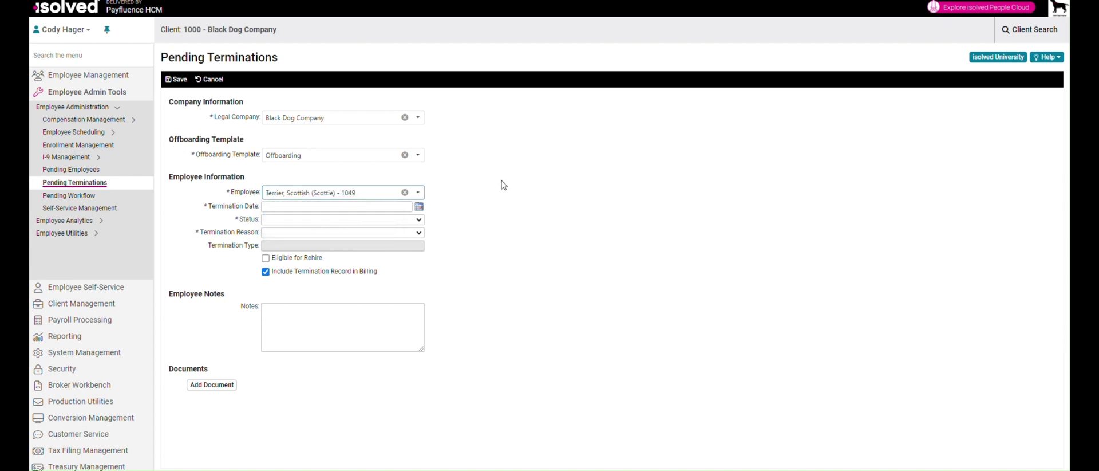
- Set the termination date to 8/5/2024, status Terminated and reason Return to School, mark the employee eligible for rehire, and save
{"action": "left_click", "coordinate": [419, 207]}
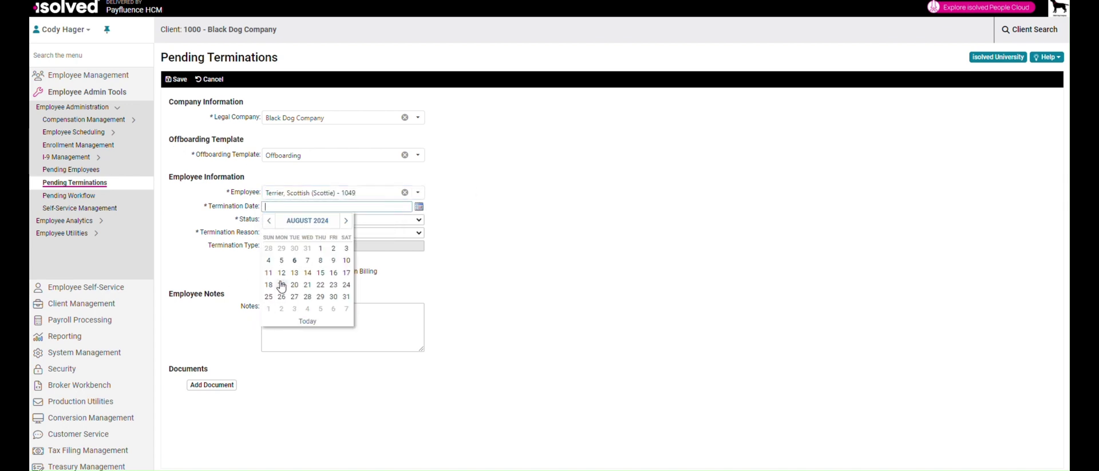
{"action": "left_click", "coordinate": [280, 262]}
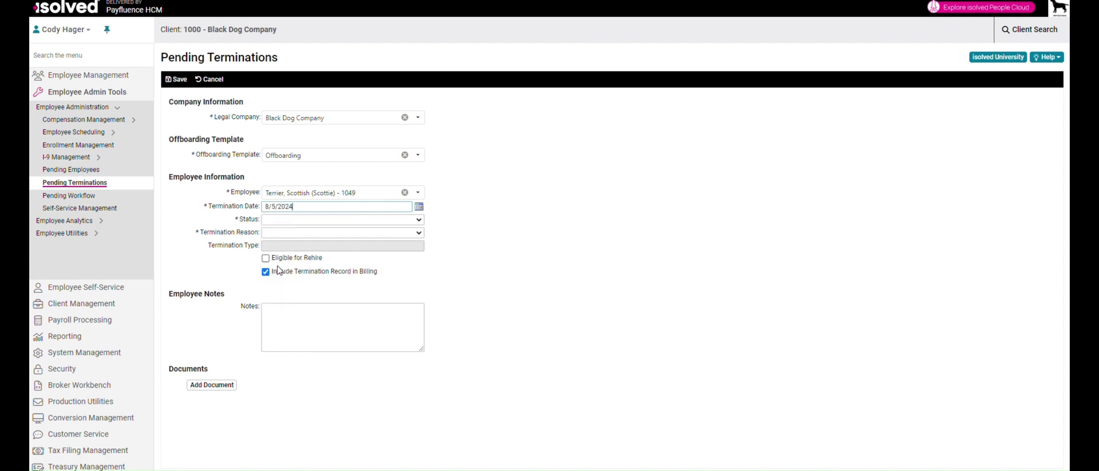
{"action": "left_click", "coordinate": [275, 221]}
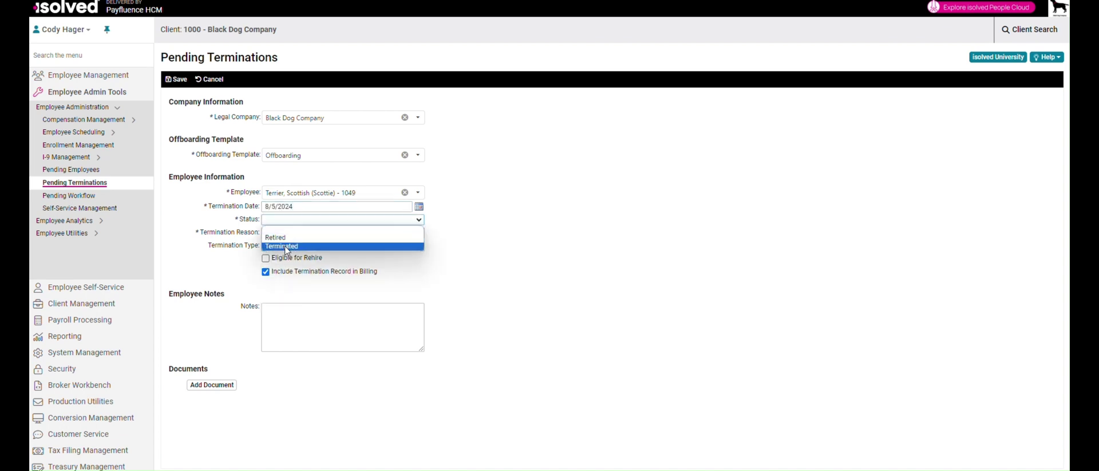
{"action": "left_click", "coordinate": [286, 247]}
{"action": "left_click", "coordinate": [287, 234]}
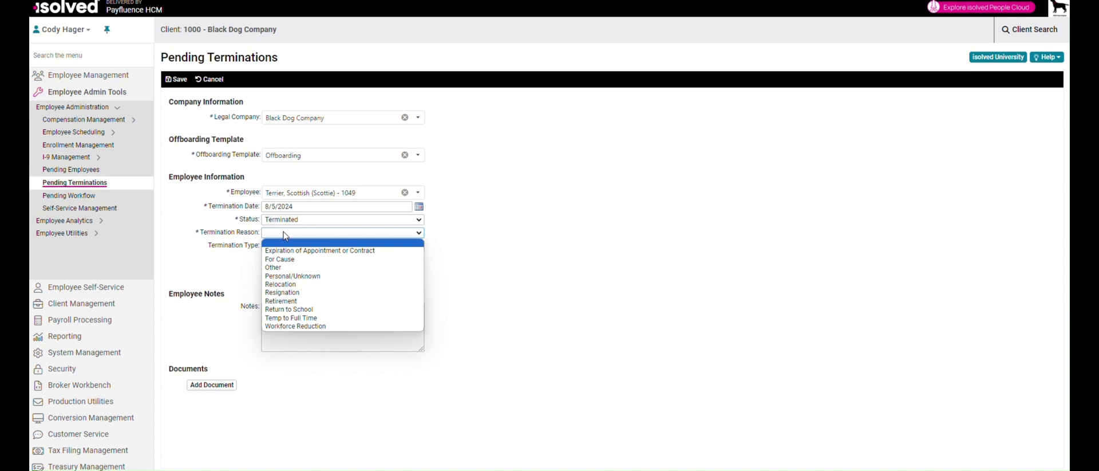
{"action": "left_click", "coordinate": [282, 309]}
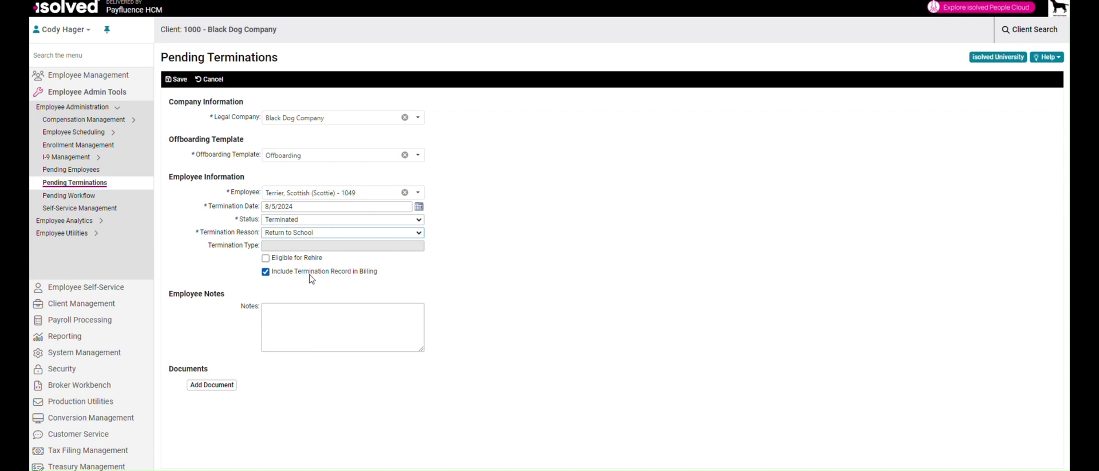
{"action": "left_click", "coordinate": [266, 260]}
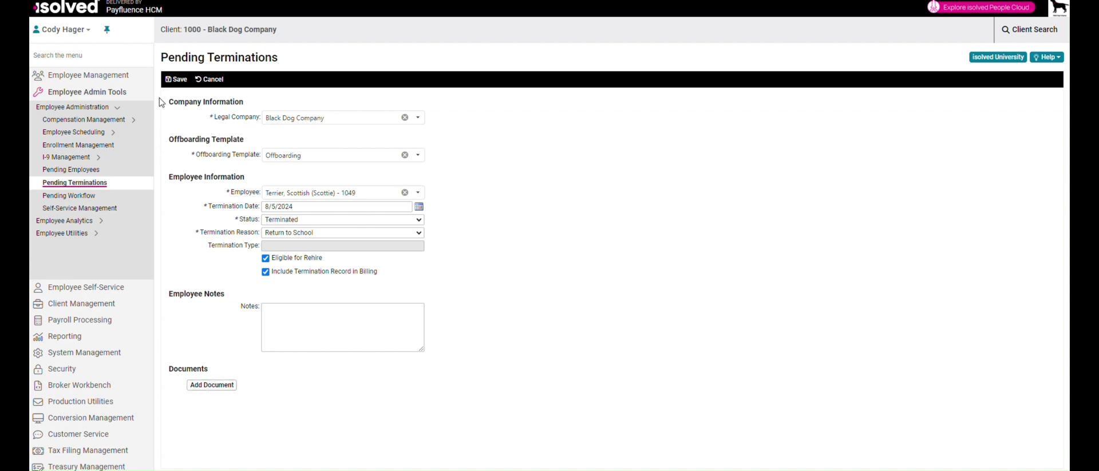
{"action": "left_click", "coordinate": [174, 80]}
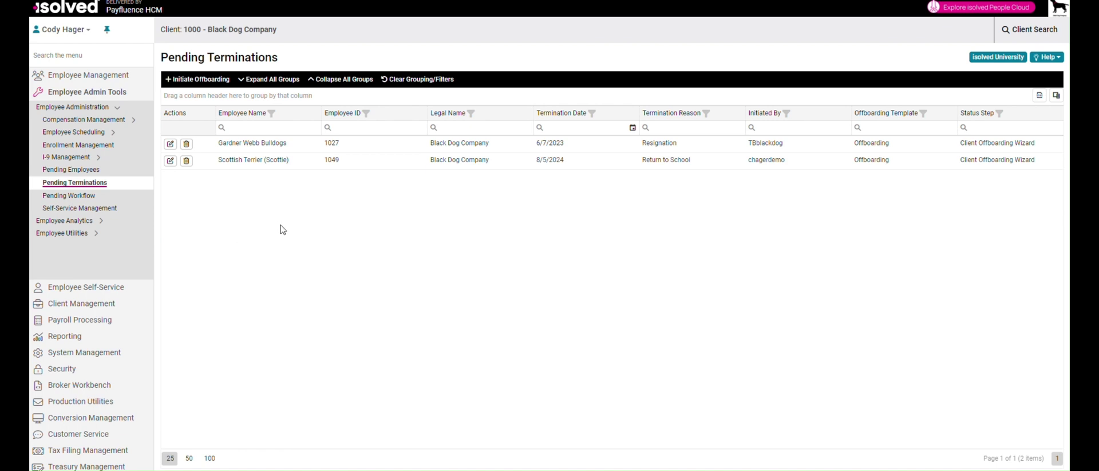
- Open the 8/5/2024 pending termination in the offboarding wizard and set the Chew Toy asset's return date to 8/6/2024
{"action": "left_click", "coordinate": [170, 161]}
{"action": "left_click", "coordinate": [171, 78]}
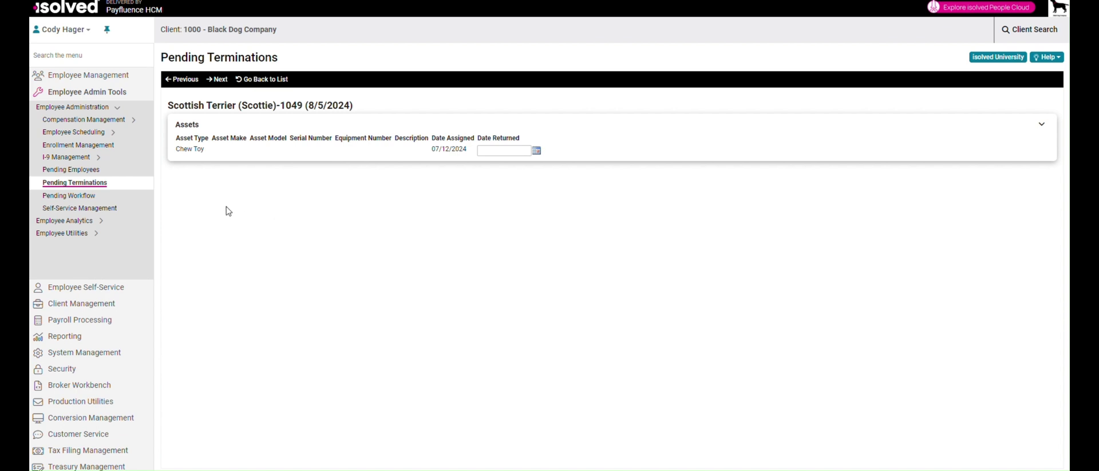
{"action": "left_click", "coordinate": [536, 151]}
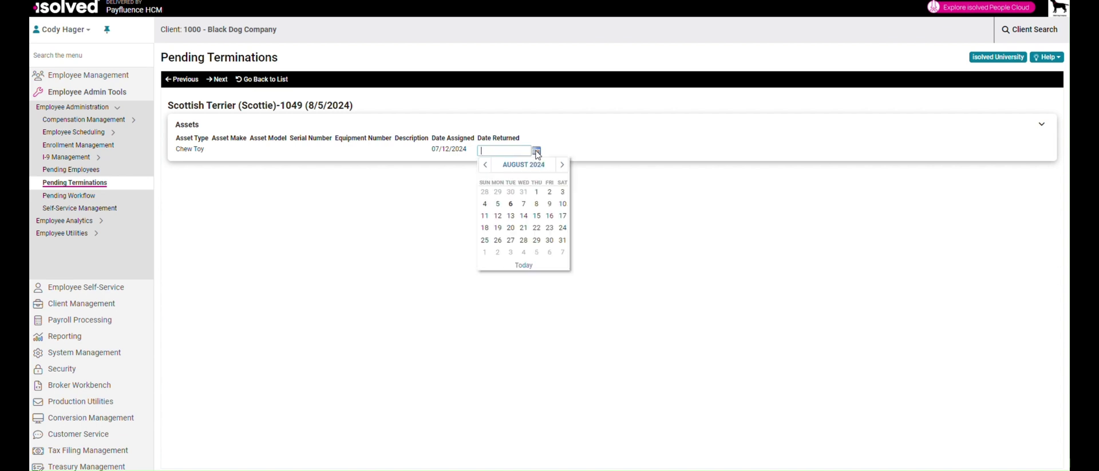
{"action": "left_click", "coordinate": [510, 204]}
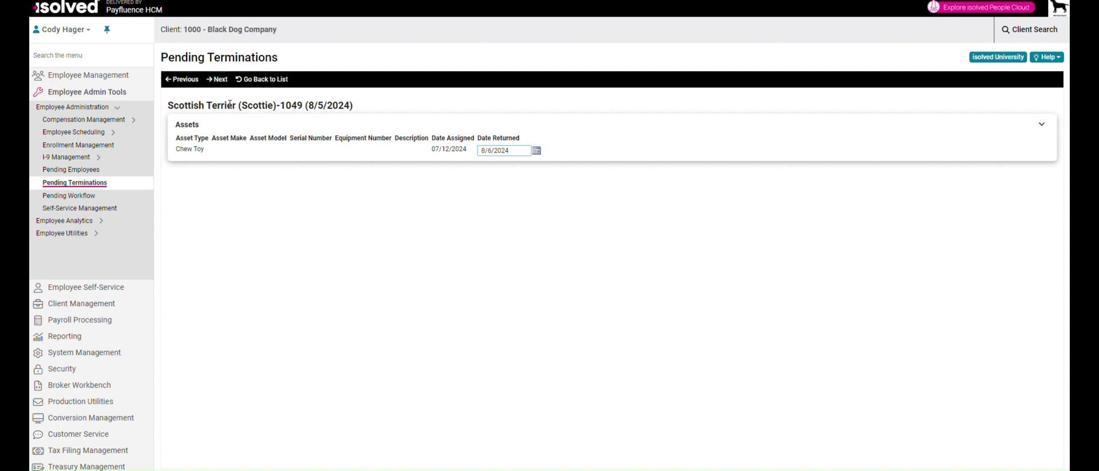
{"action": "left_click", "coordinate": [217, 79]}
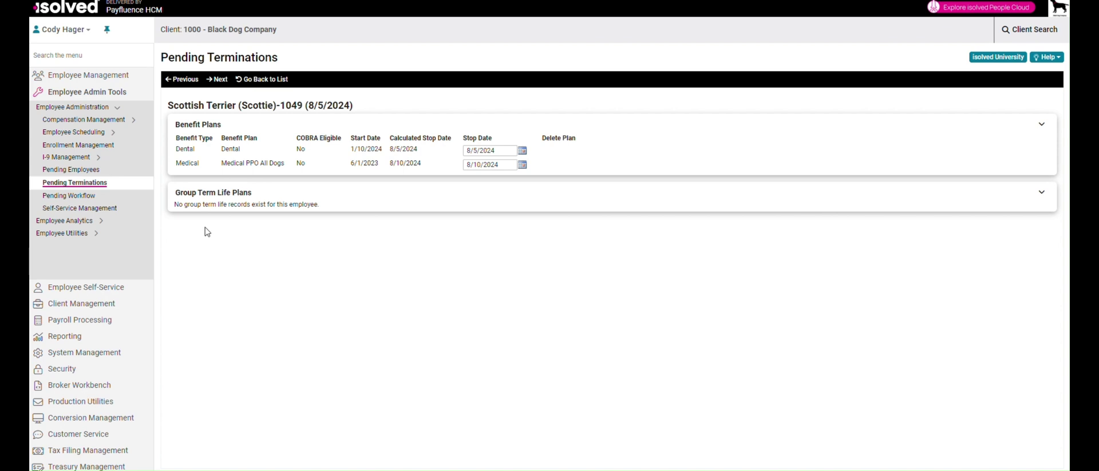
- Set the stop dates of the Medical PPO All Dogs and Dental benefit plans to 8/30/2024
{"action": "left_click", "coordinate": [522, 164]}
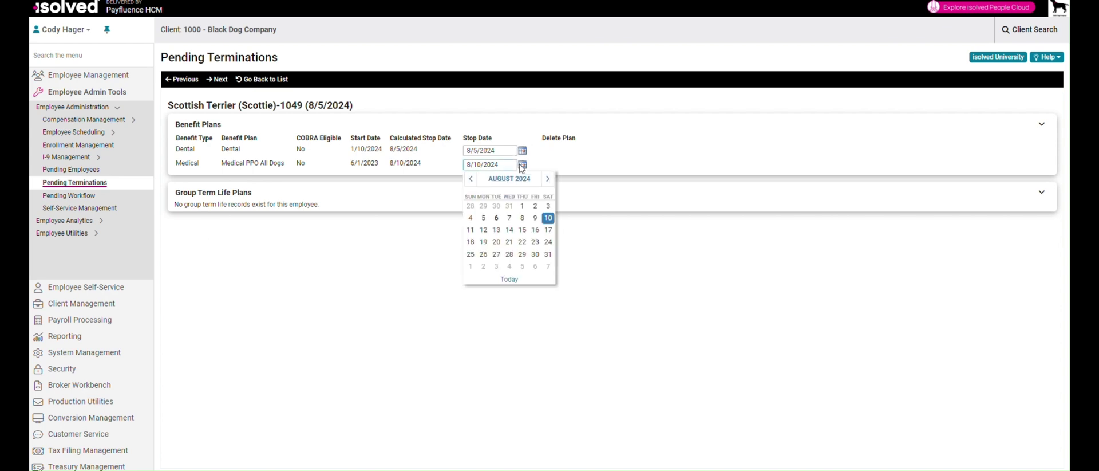
{"action": "left_click", "coordinate": [535, 254]}
{"action": "left_click", "coordinate": [515, 150]}
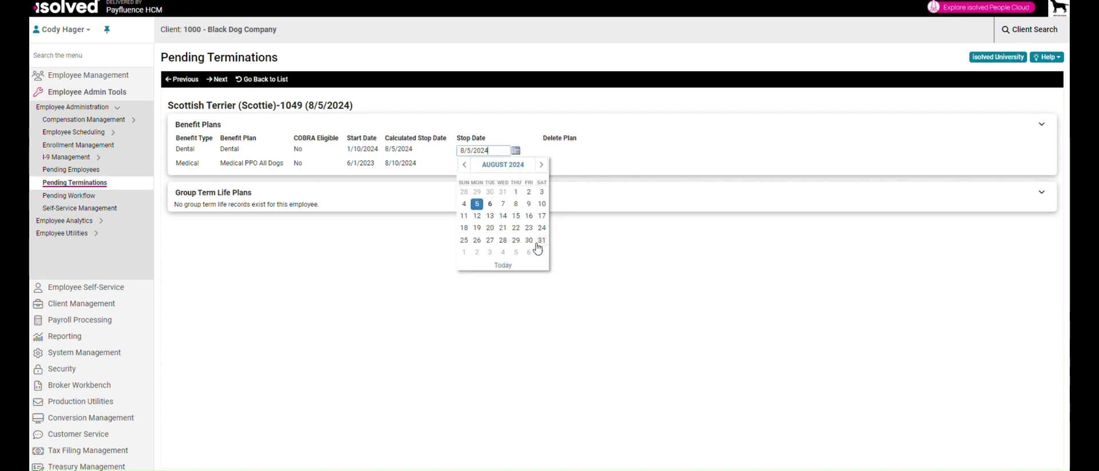
{"action": "left_click", "coordinate": [529, 240]}
- Set the stop dates of the Dental and Medical PPO All Dogs benefit plans to 8/6/2024 and continue
{"action": "left_click", "coordinate": [516, 151]}
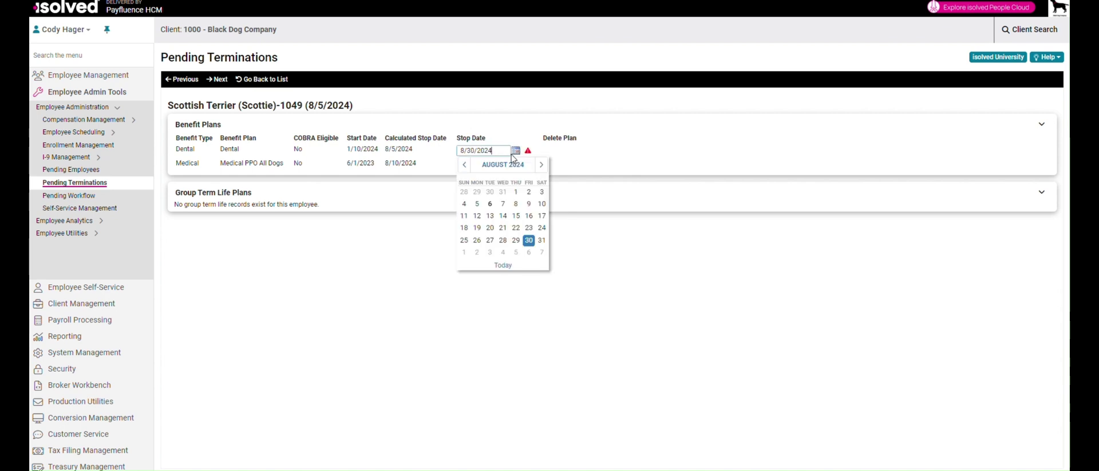
{"action": "left_click", "coordinate": [491, 204]}
{"action": "left_click", "coordinate": [516, 164]}
{"action": "left_click", "coordinate": [491, 218]}
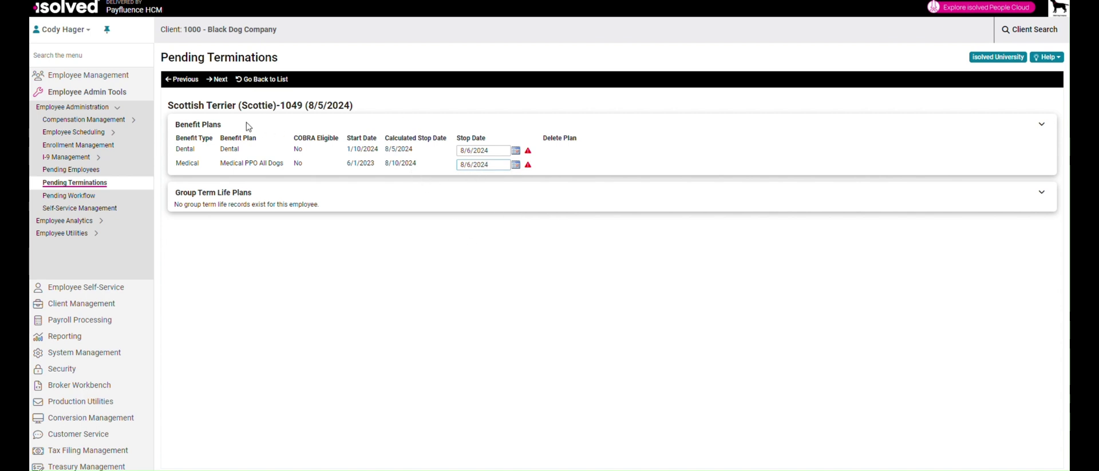
{"action": "left_click", "coordinate": [217, 81]}
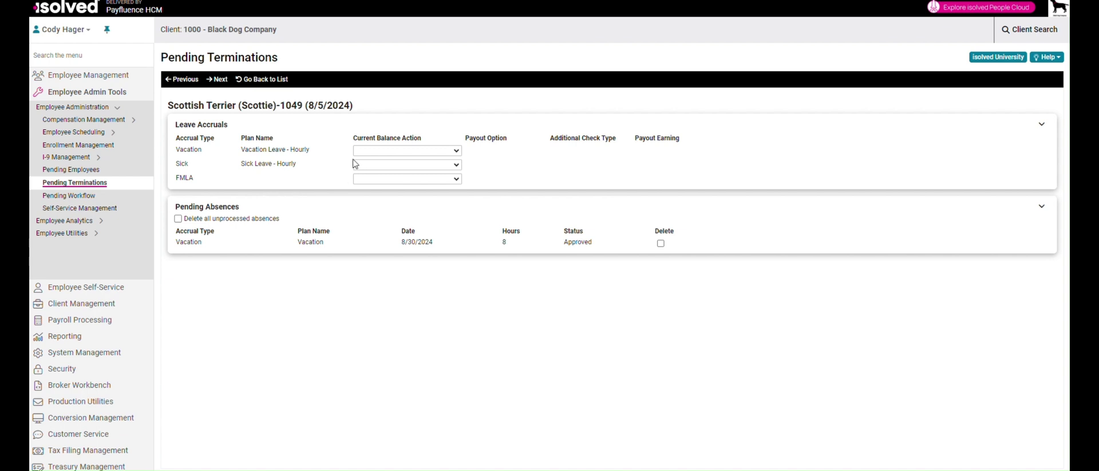
- Have the vacation accrual pay out the current balance up to the limit allowed by plan and delete all unprocessed absences
{"action": "left_click", "coordinate": [369, 151]}
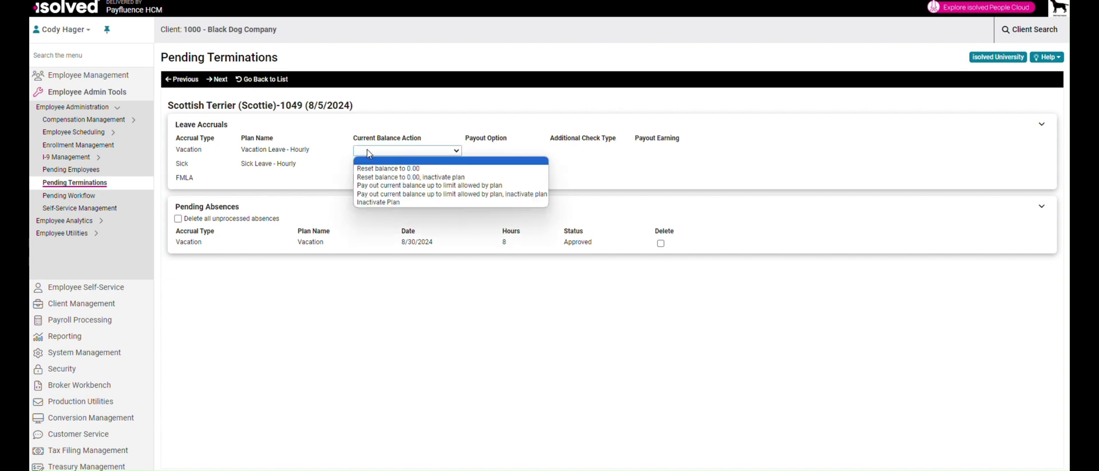
{"action": "left_click", "coordinate": [394, 186]}
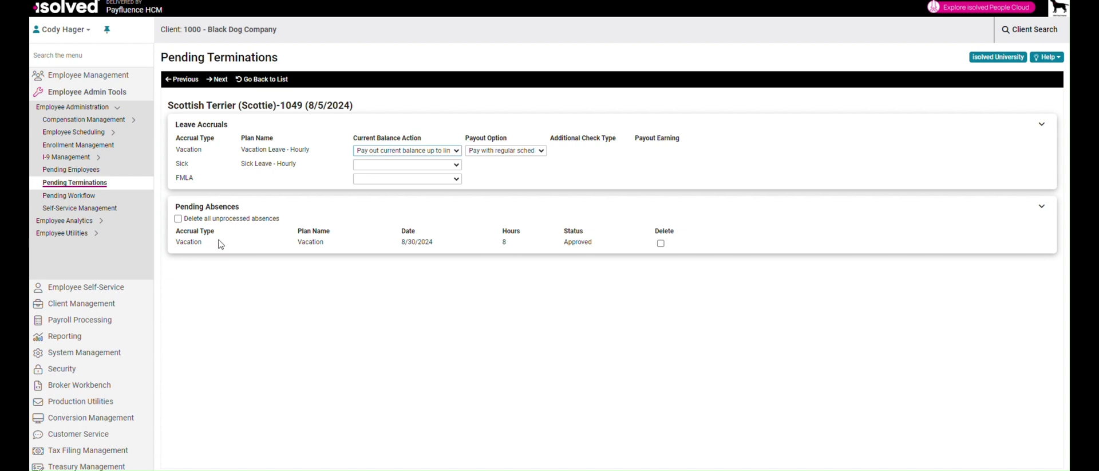
{"action": "left_click", "coordinate": [178, 218]}
{"action": "left_click", "coordinate": [218, 83]}
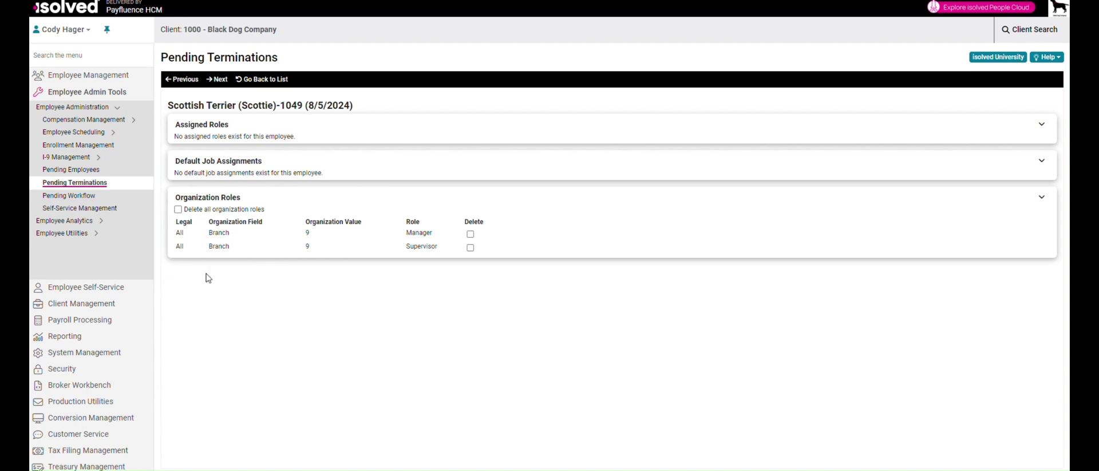
- Mark all of the employee's organization roles for deletion and inactivate all direct deposit accounts
{"action": "left_click", "coordinate": [178, 209]}
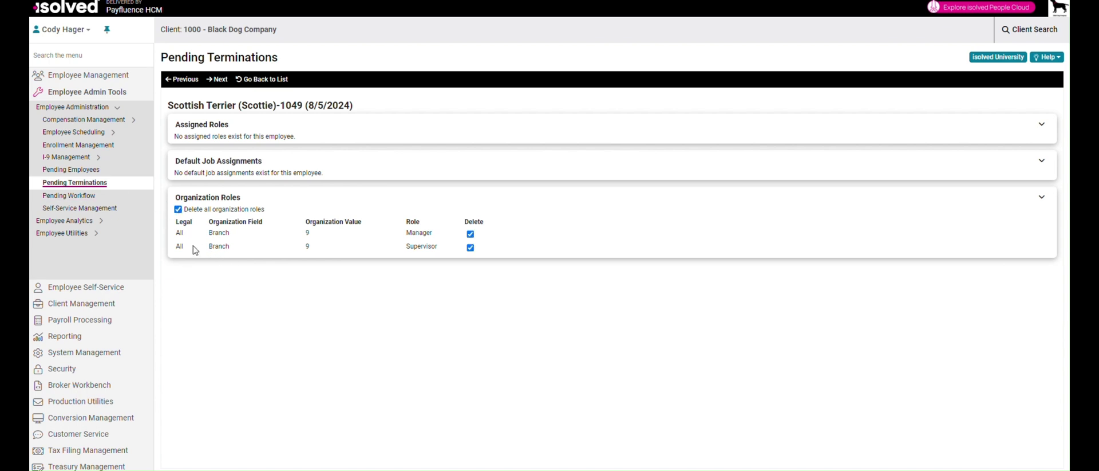
{"action": "left_click", "coordinate": [218, 80]}
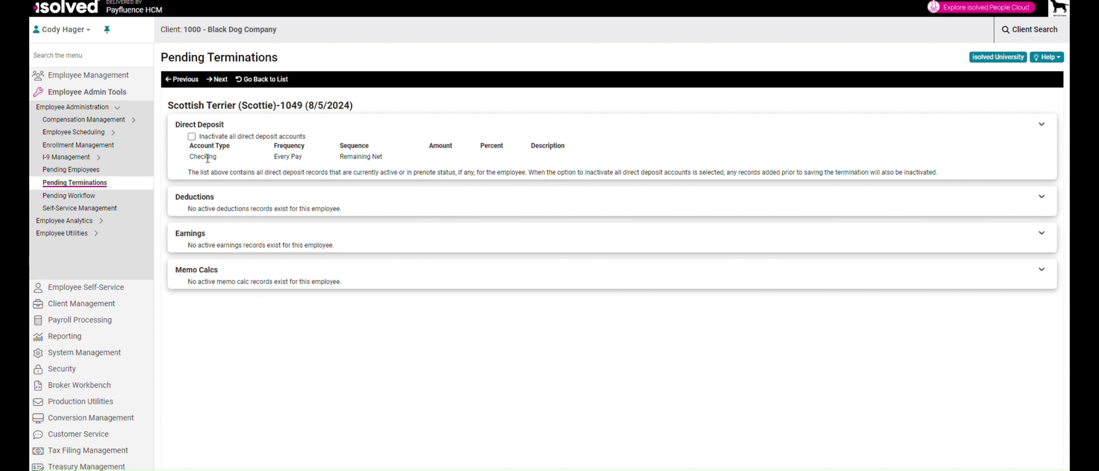
{"action": "left_click", "coordinate": [193, 137]}
{"action": "left_click", "coordinate": [217, 79]}
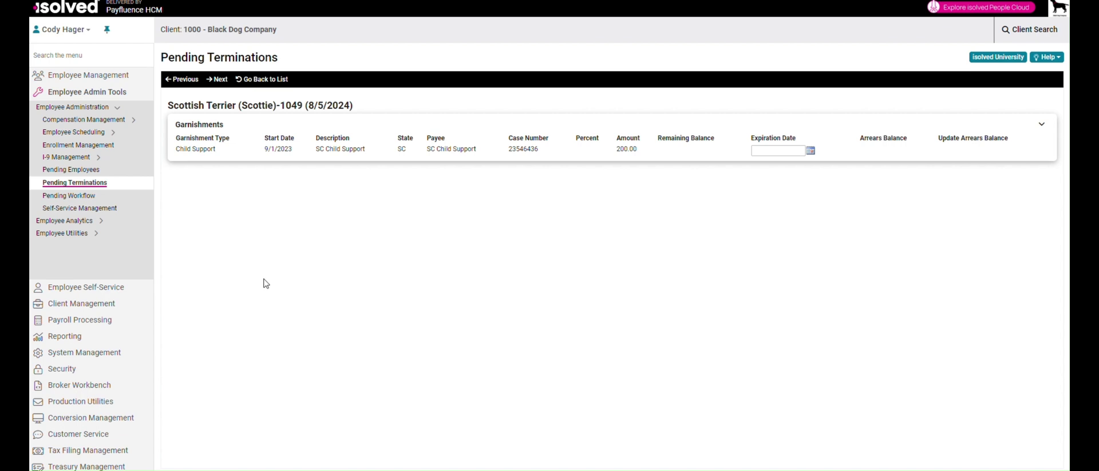
- Set the Child Support garnishment's expiration date to 8/6/2024 and continue to the final wizard stage
{"action": "left_click", "coordinate": [811, 151]}
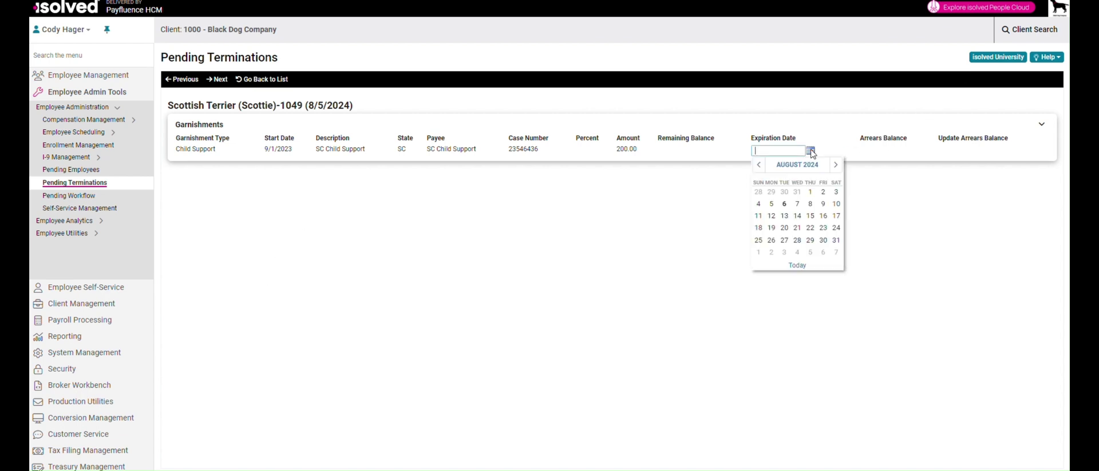
{"action": "left_click", "coordinate": [784, 204]}
{"action": "left_click", "coordinate": [217, 79]}
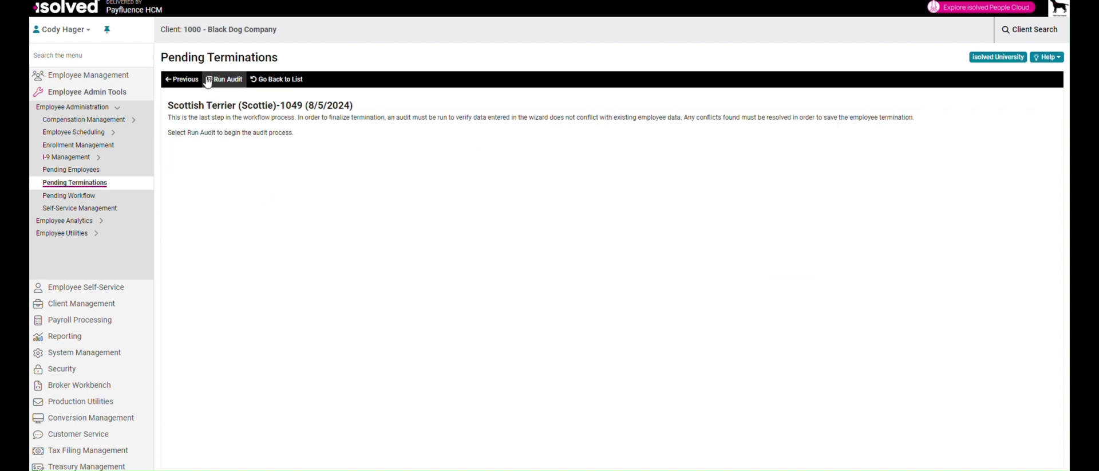
- Run the termination audit, proceed past the data alerts, and save the employee's termination
{"action": "left_click", "coordinate": [219, 80]}
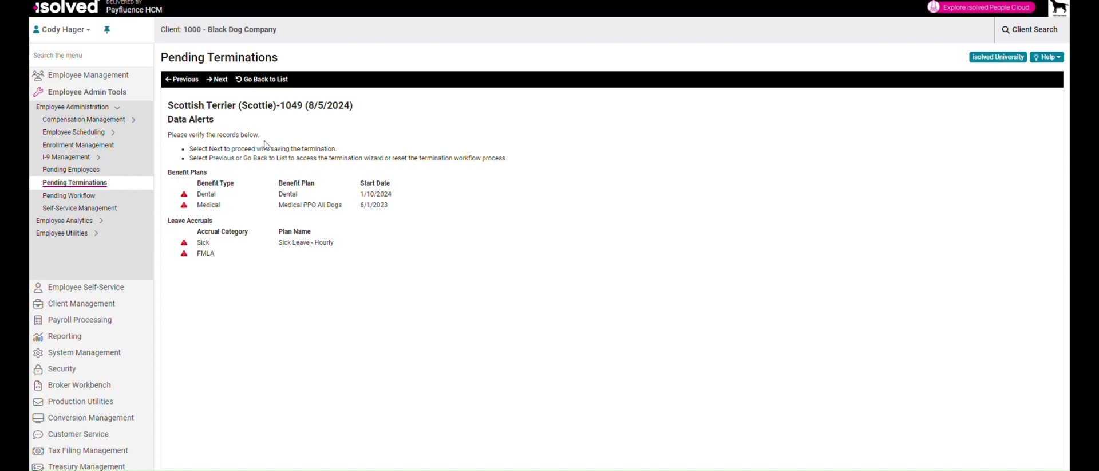
{"action": "left_click", "coordinate": [217, 80]}
{"action": "left_click", "coordinate": [218, 80]}
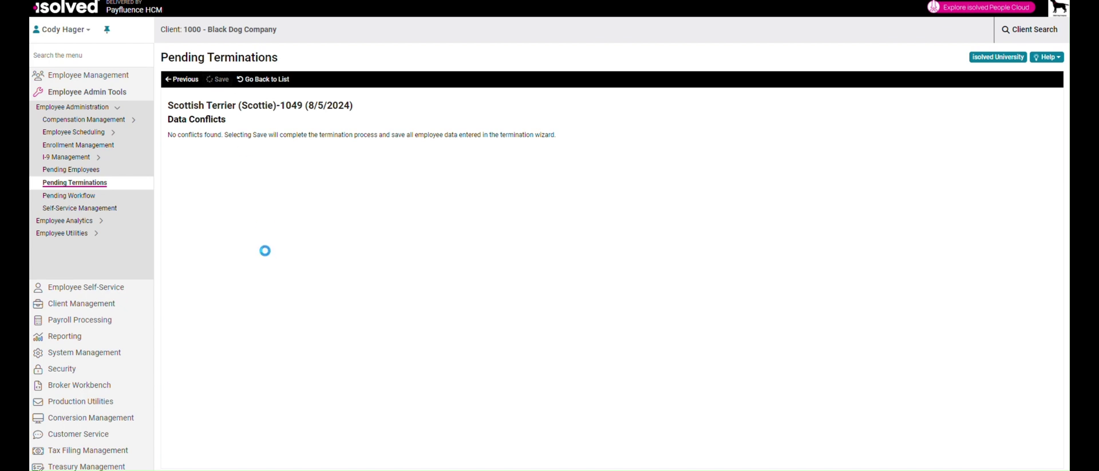